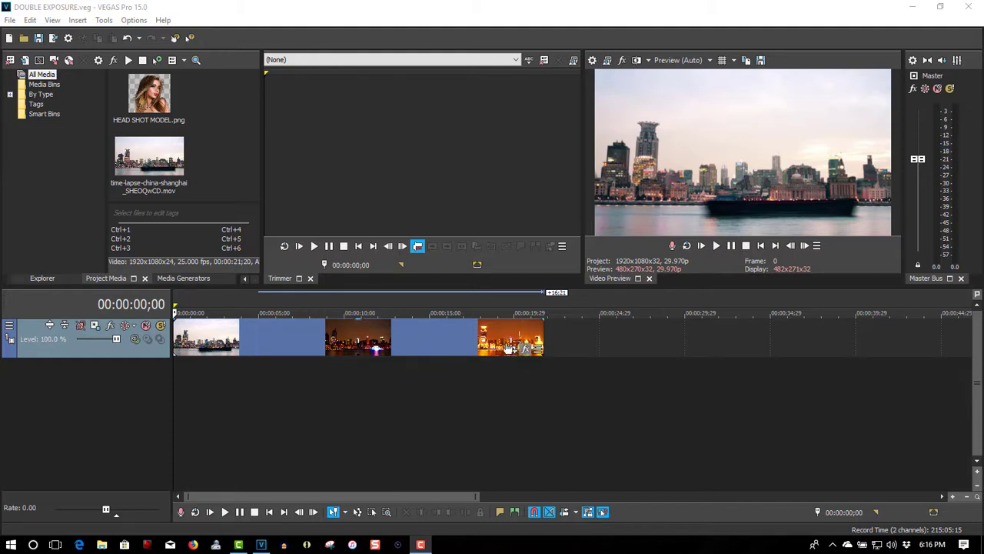
Place HEAD SHOT MODEL.png at the timeline start above the timelapse, stretched to its full length.
{"action": "left_click", "coordinate": [154, 98]}
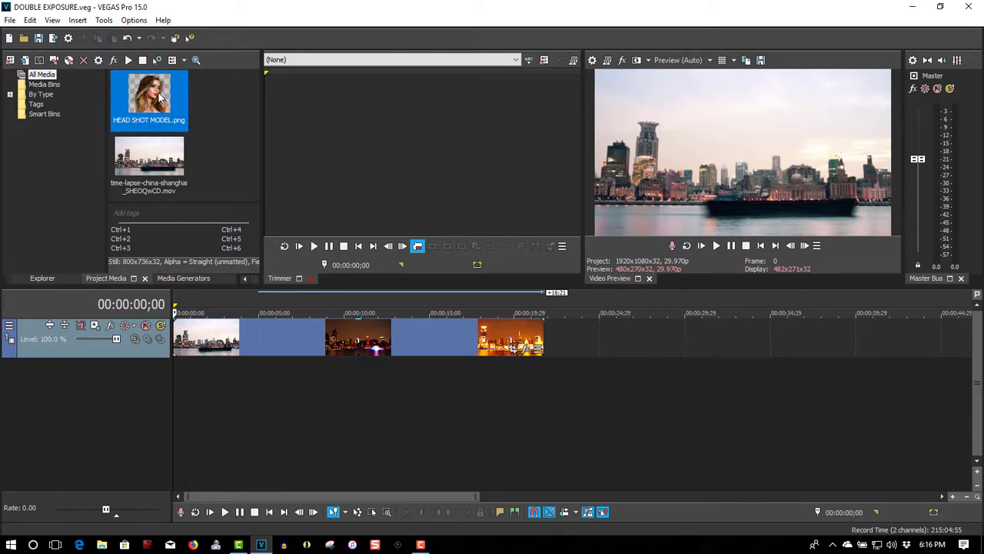
{"action": "left_click_drag", "start_coordinate": [158, 93], "coordinate": [176, 324]}
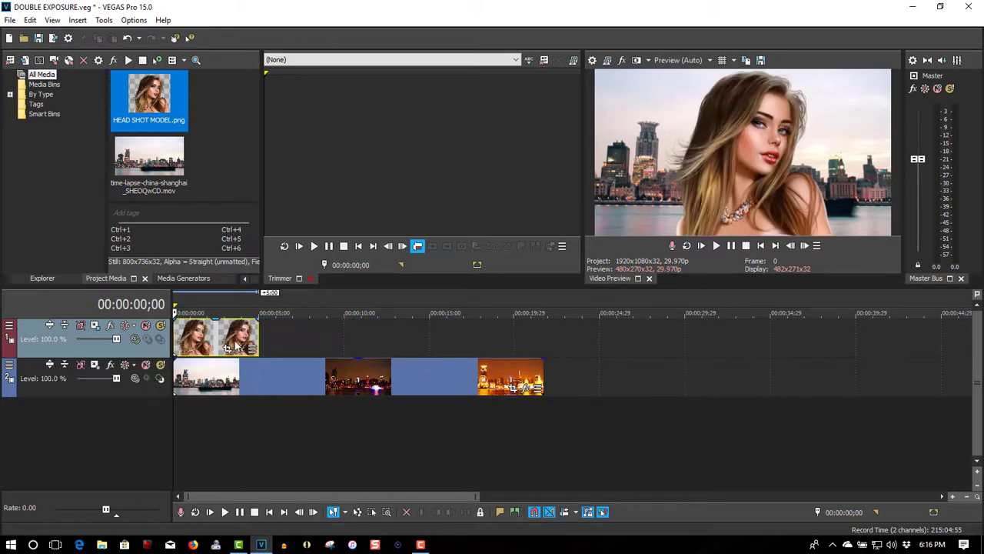
{"action": "left_click_drag", "start_coordinate": [258, 336], "coordinate": [540, 333]}
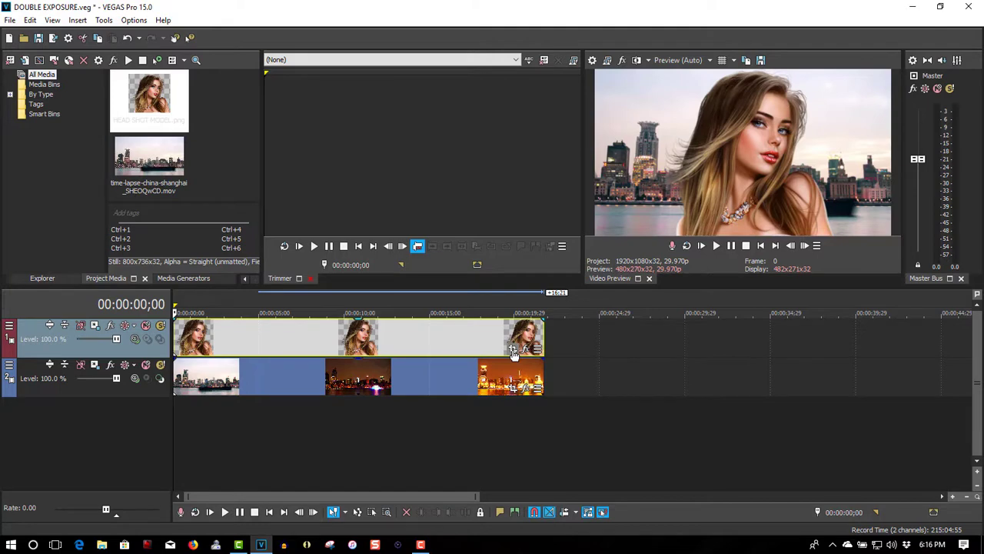
{"action": "left_click", "coordinate": [513, 351]}
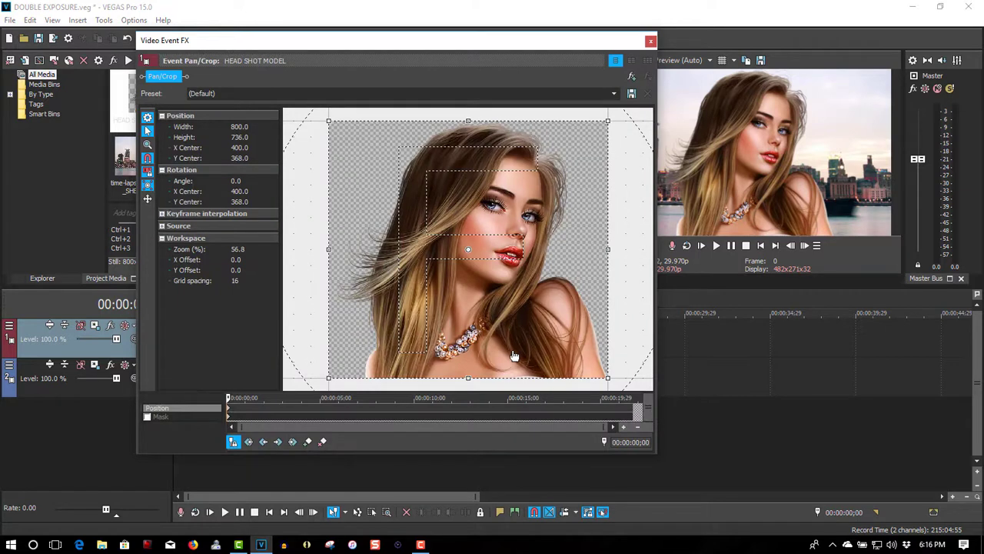
Apply the '16:9 Widescreen TV aspect ratio' Pan/Crop preset to the headshot image.
{"action": "left_click", "coordinate": [602, 413]}
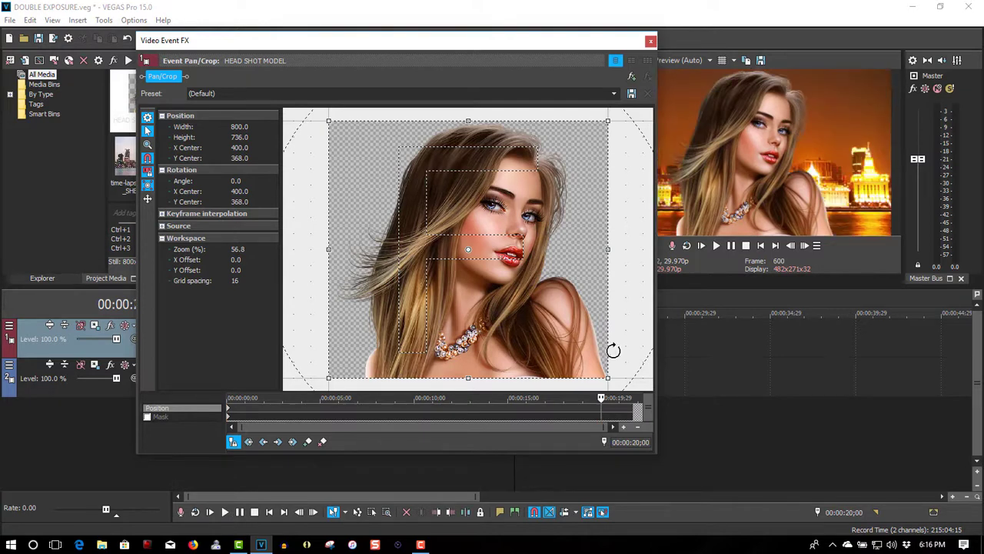
{"action": "left_click", "coordinate": [614, 93]}
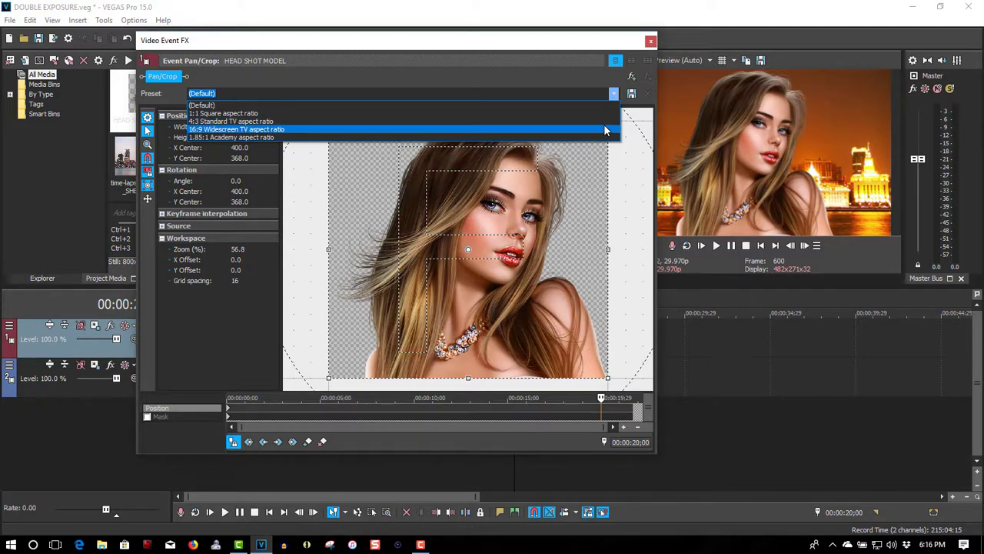
{"action": "left_click", "coordinate": [605, 129]}
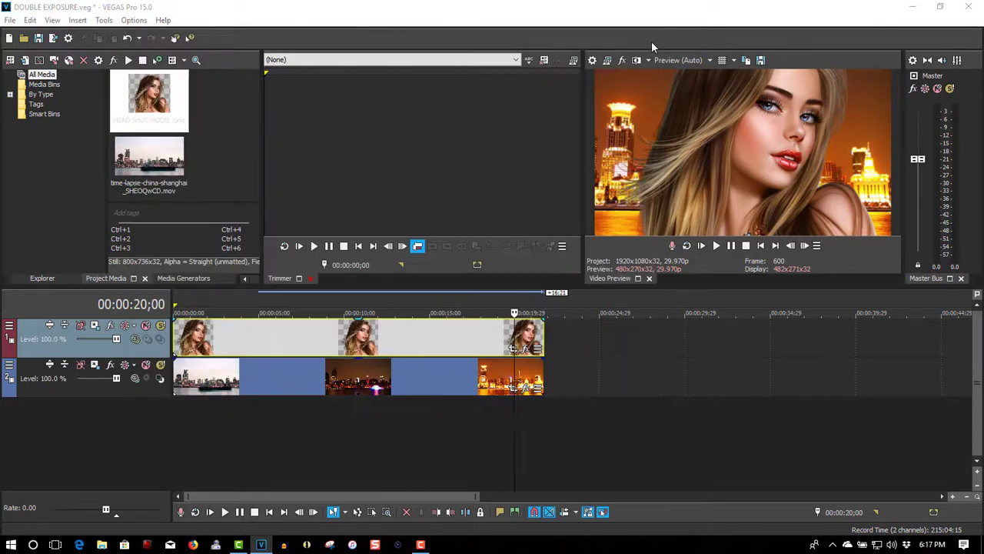
{"action": "left_click", "coordinate": [650, 41]}
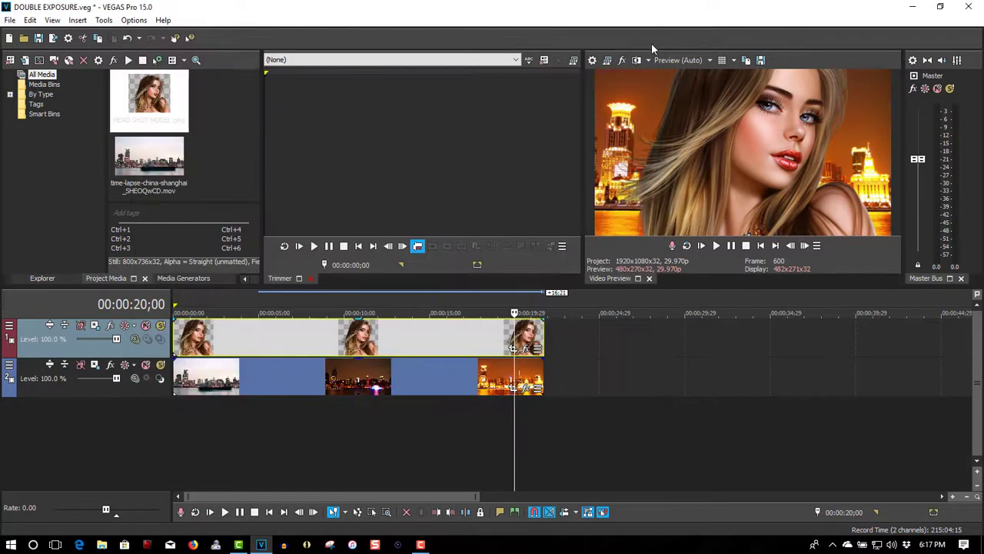
Insert a new top video track and drop a Titles & Text generator onto it.
{"action": "right_click", "coordinate": [572, 343]}
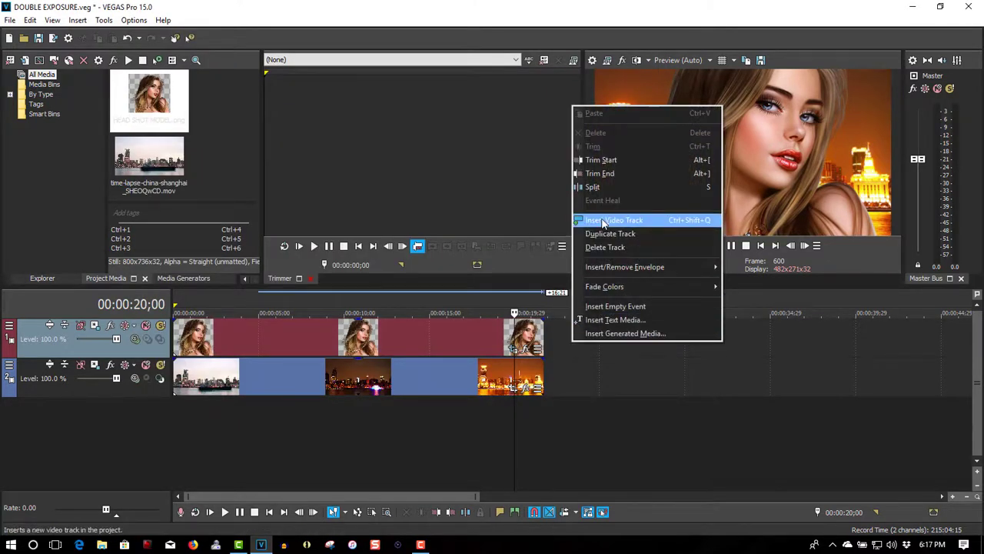
{"action": "left_click", "coordinate": [603, 221]}
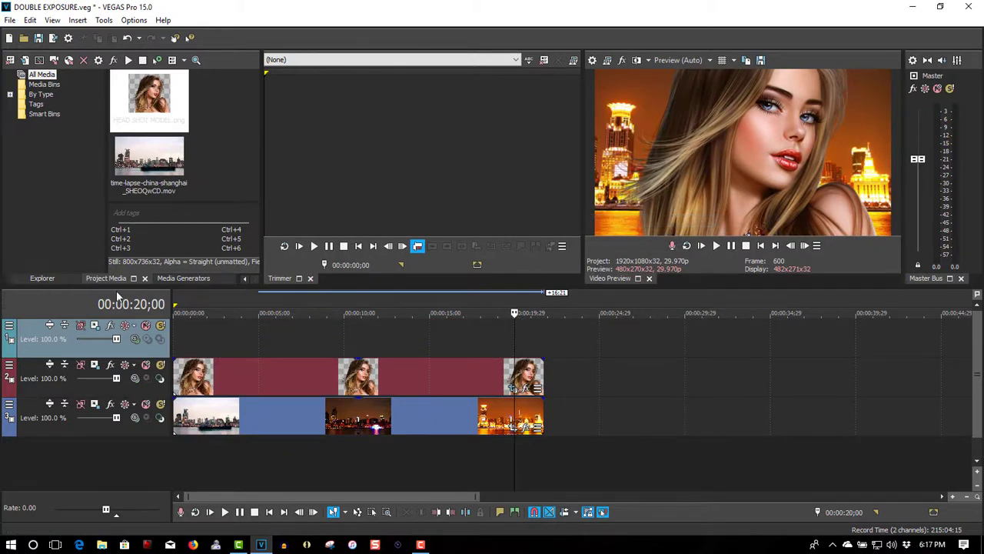
{"action": "left_click", "coordinate": [193, 277]}
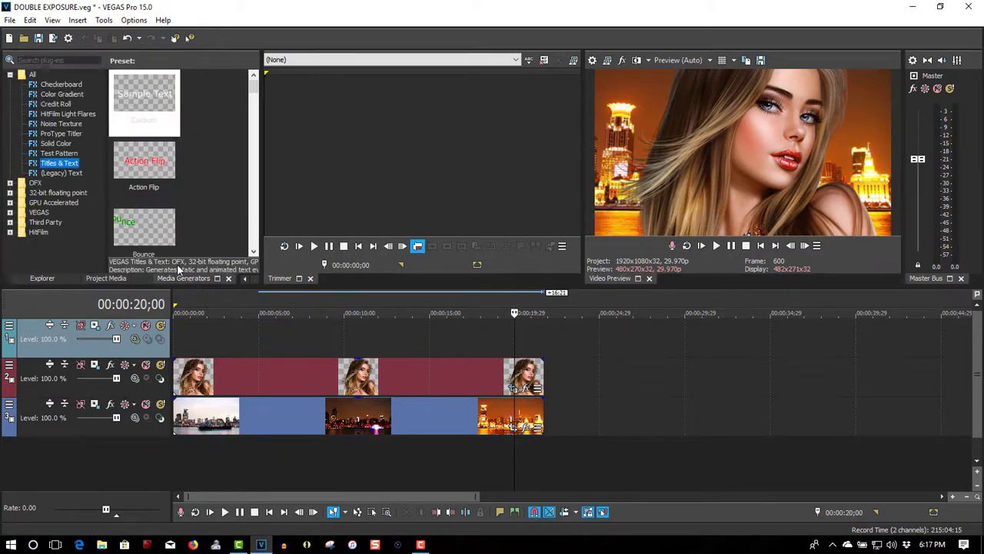
{"action": "left_click_drag", "start_coordinate": [136, 211], "coordinate": [176, 344]}
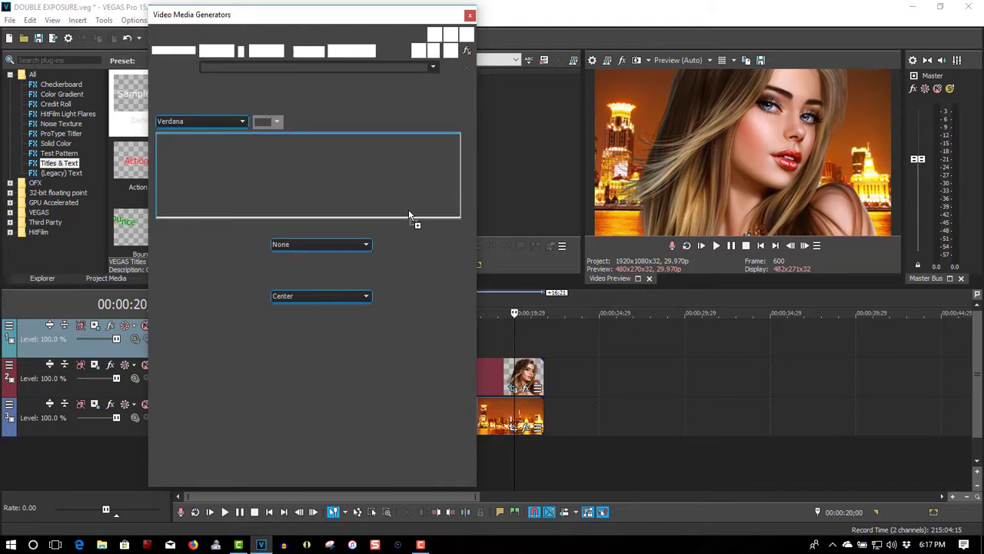
Replace the sample text with 'DOUBLE' and 'EXPOSURE' on two lines.
{"action": "left_click_drag", "start_coordinate": [418, 161], "coordinate": [119, 167]}
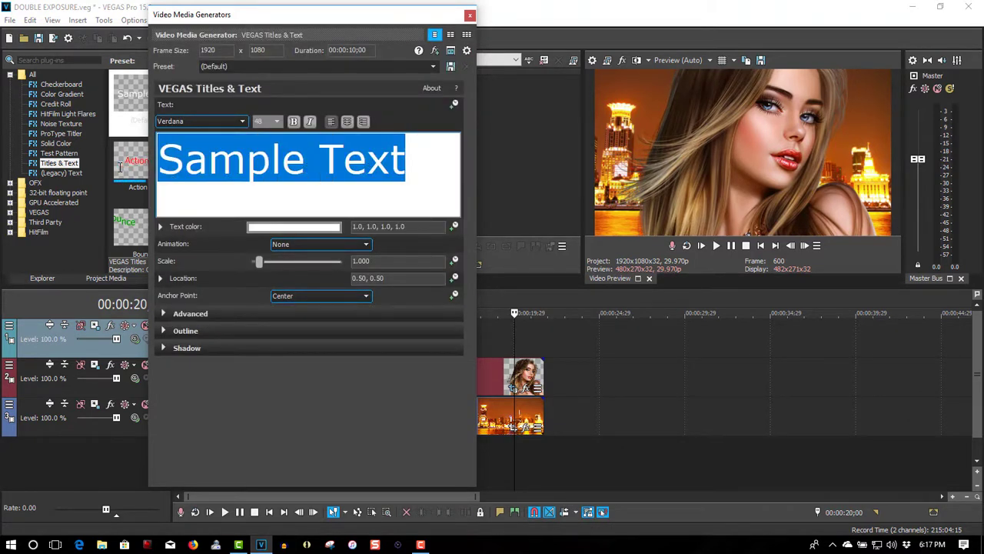
{"action": "type", "text": "DOU"}
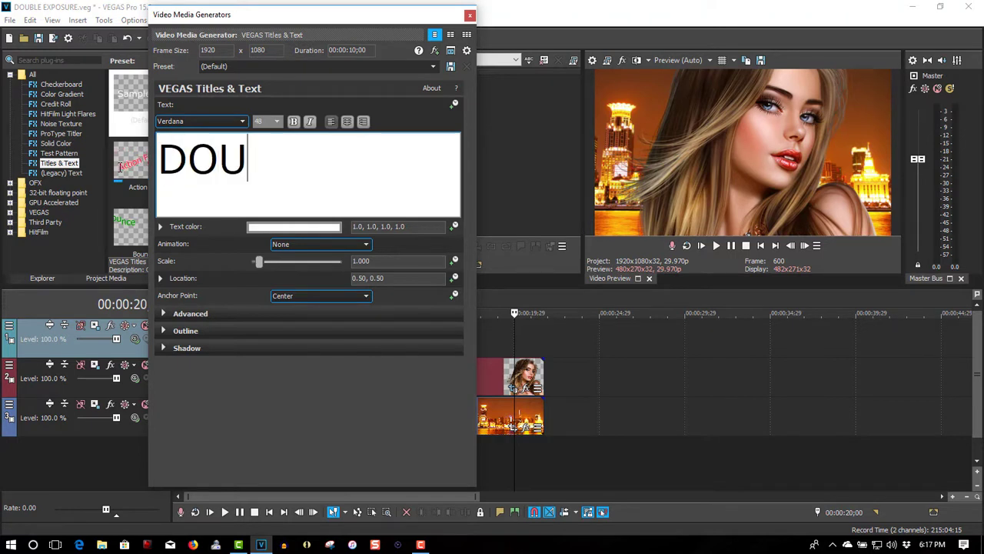
{"action": "type", "text": "BLE"}
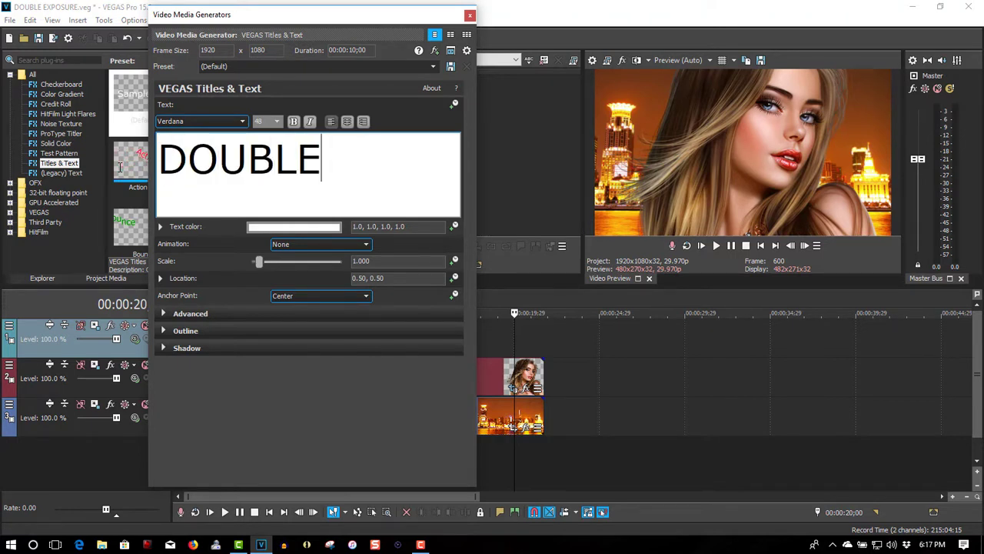
{"action": "key", "text": "Return"}
{"action": "type", "text": "EXPO"}
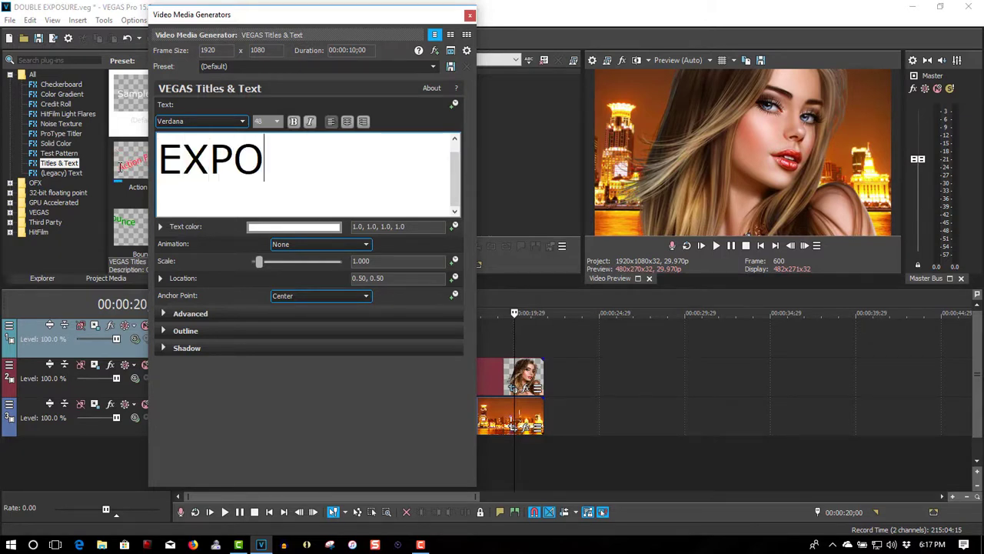
{"action": "type", "text": "SURE"}
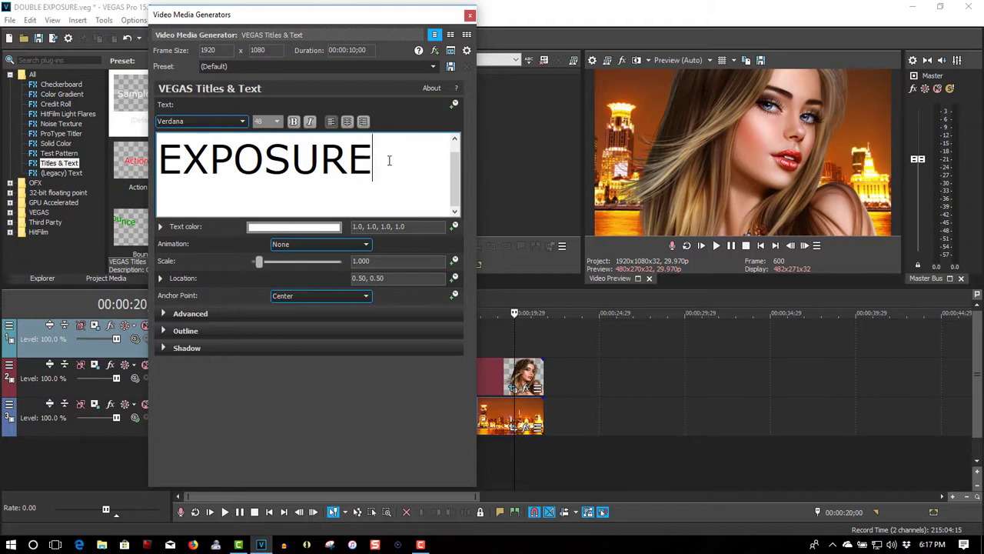
Centre-align the title and make it bold Arial.
{"action": "key", "text": "ctrl+a"}
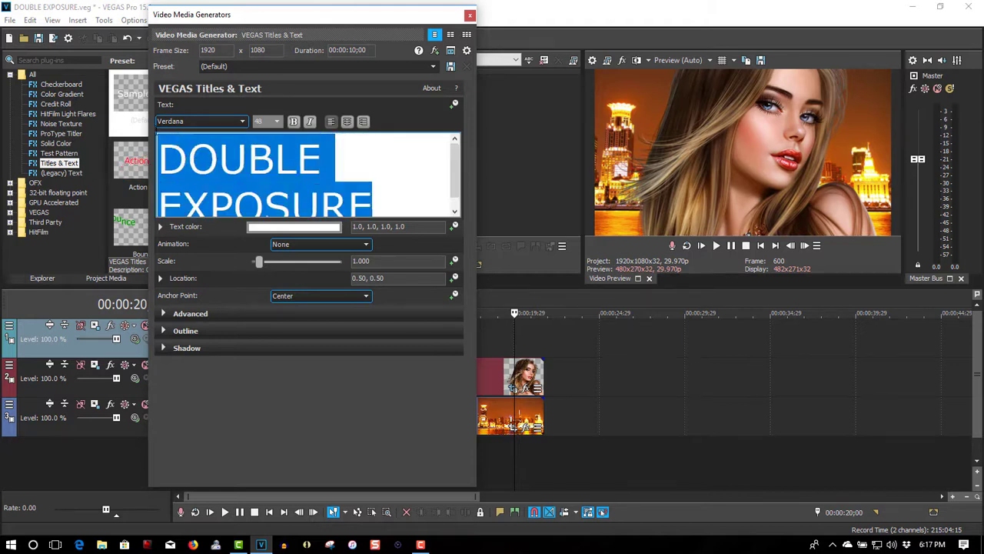
{"action": "left_click", "coordinate": [348, 122]}
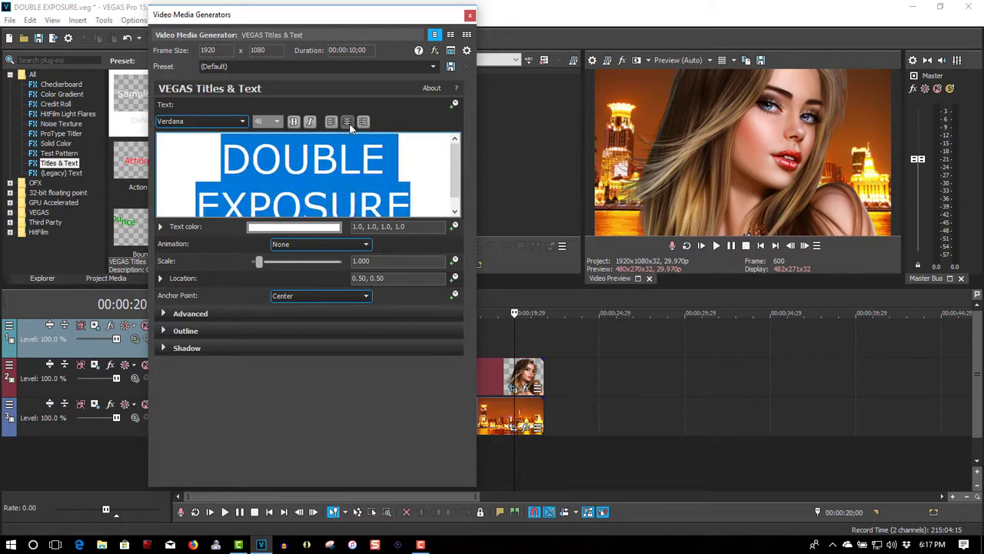
{"action": "left_click", "coordinate": [243, 122]}
{"action": "left_click_drag", "start_coordinate": [243, 351], "coordinate": [233, 186]}
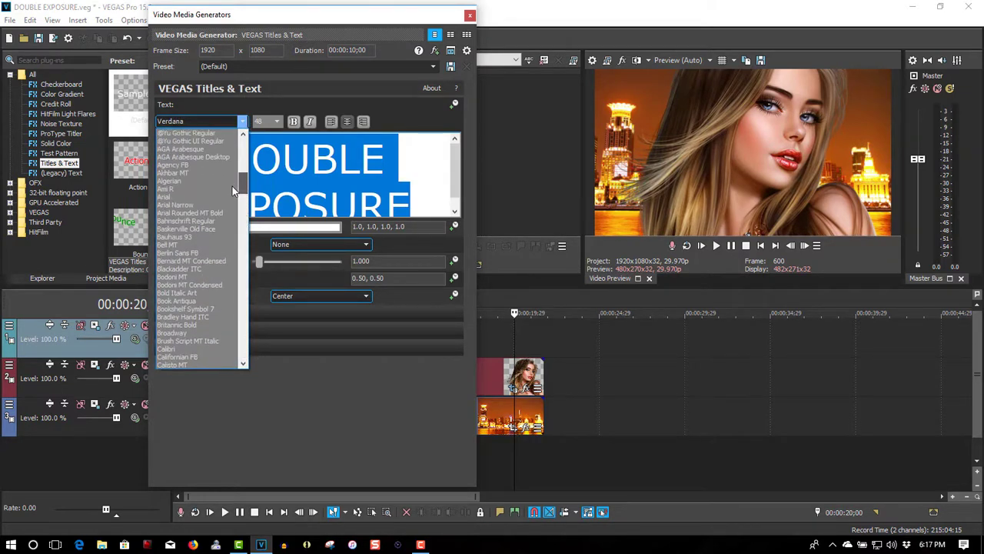
{"action": "left_click", "coordinate": [204, 198]}
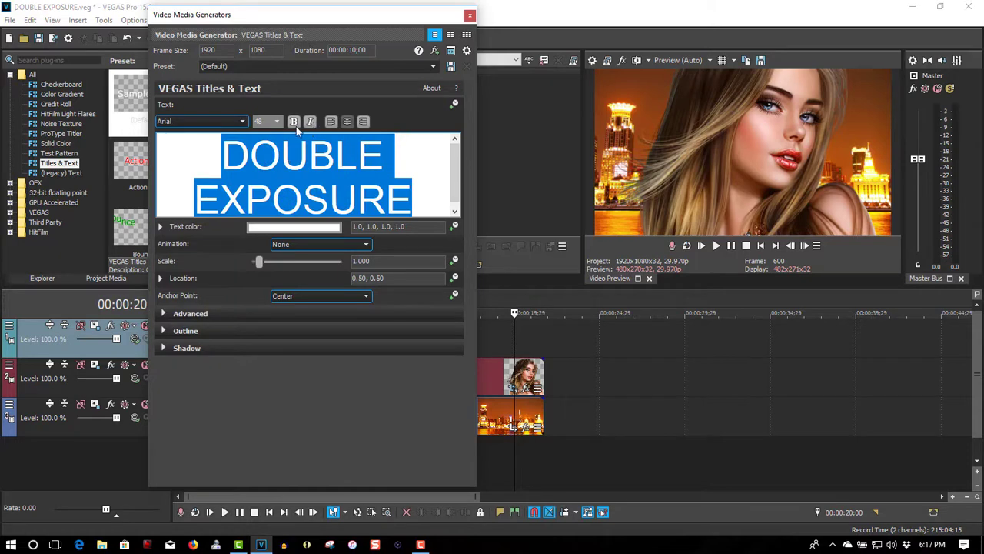
{"action": "left_click", "coordinate": [294, 126]}
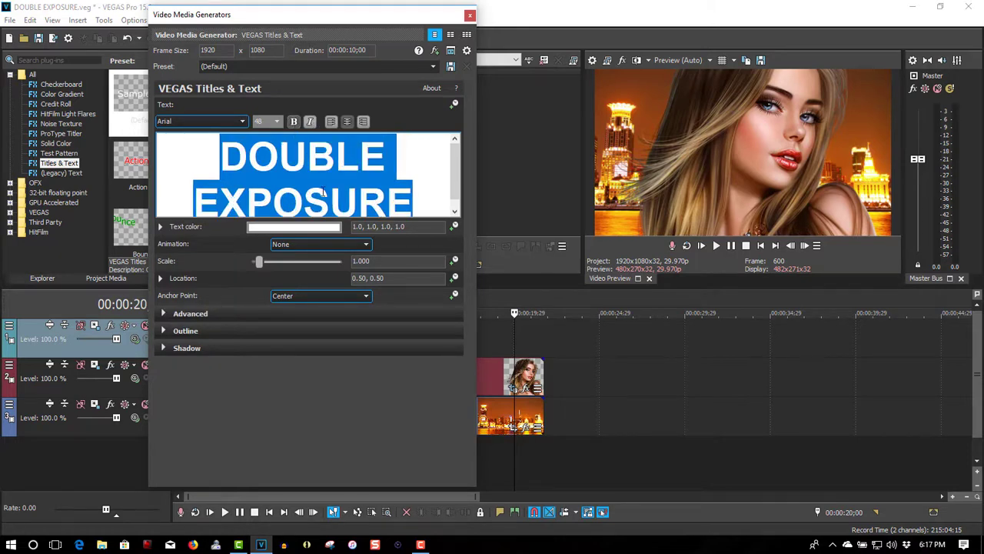
{"action": "left_click_drag", "start_coordinate": [297, 20], "coordinate": [728, 406]}
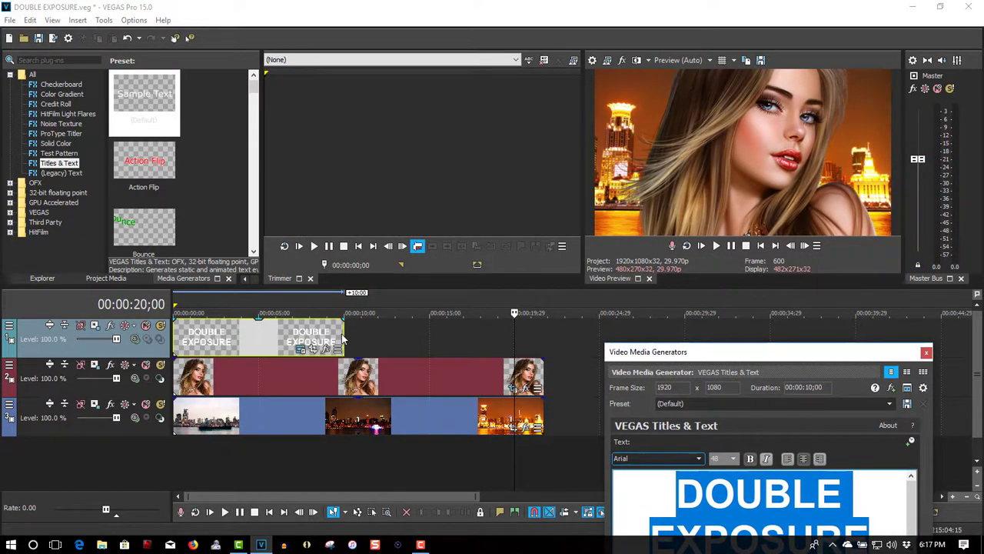
Extend the title clip, preview around 00:00:07;21, and bring the title settings fully into view.
{"action": "left_click_drag", "start_coordinate": [344, 338], "coordinate": [544, 332]}
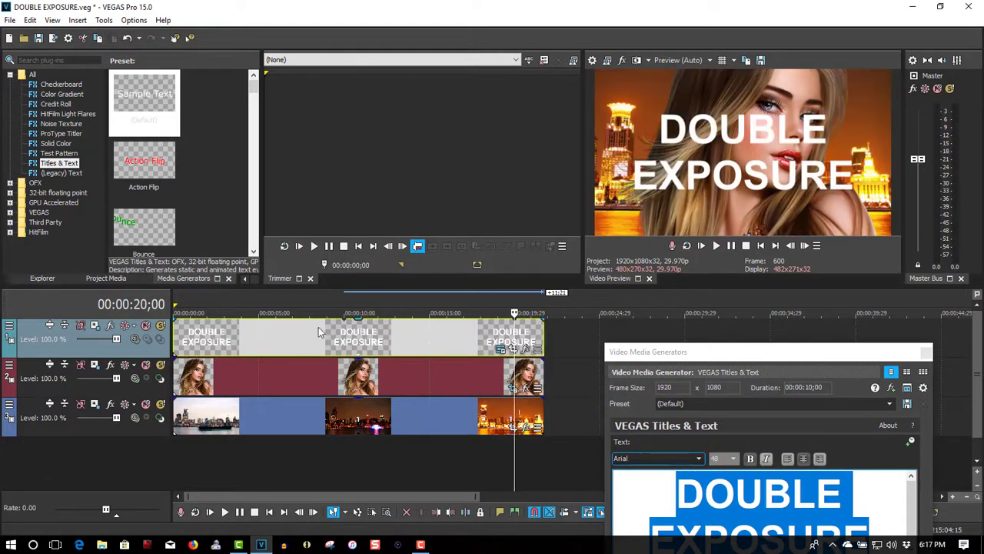
{"action": "left_click", "coordinate": [304, 296]}
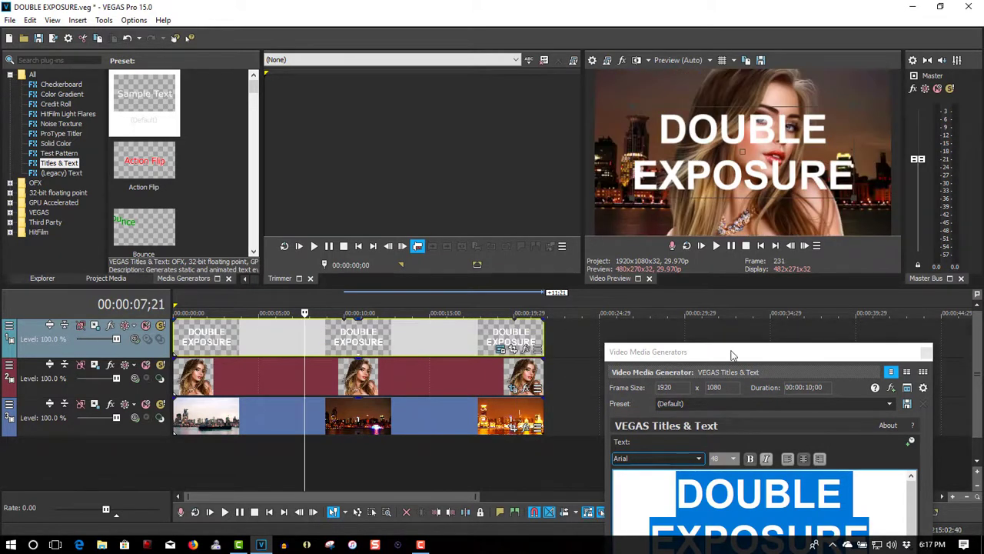
{"action": "left_click_drag", "start_coordinate": [732, 356], "coordinate": [229, 100]}
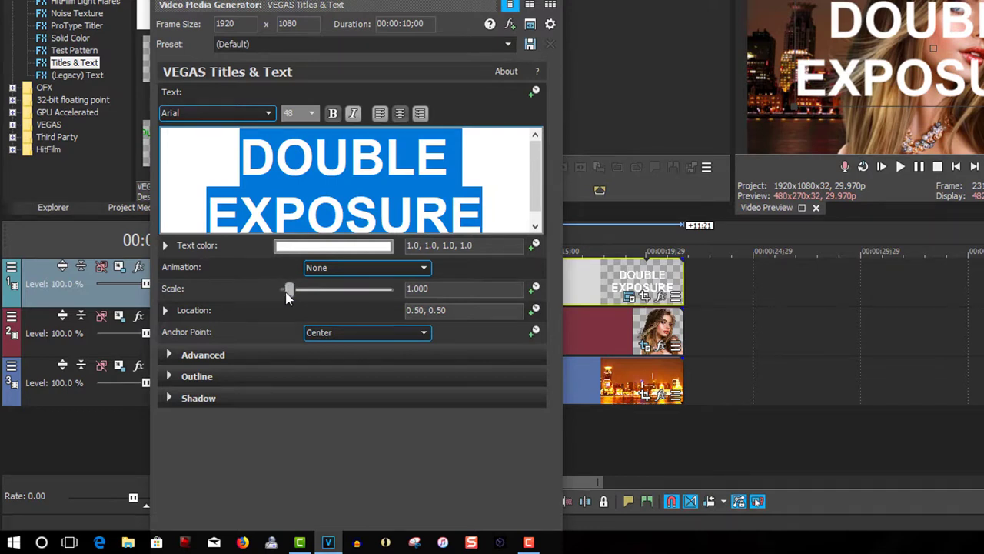
Scale the title to 0.773, move it down to 0.51, 0.21, and set fill alpha to 0.
{"action": "left_click_drag", "start_coordinate": [286, 296], "coordinate": [284, 296]}
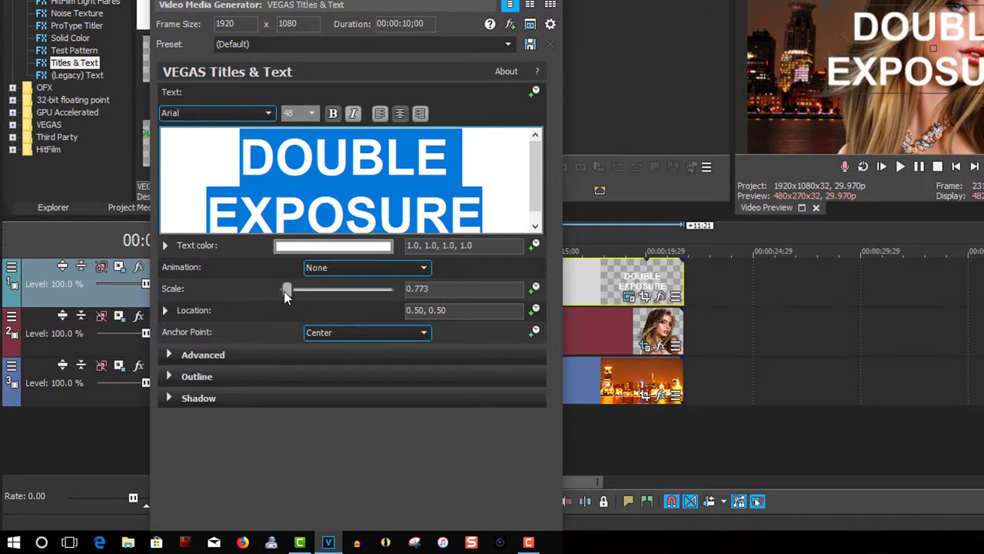
{"action": "left_click_drag", "start_coordinate": [951, 76], "coordinate": [954, 132]}
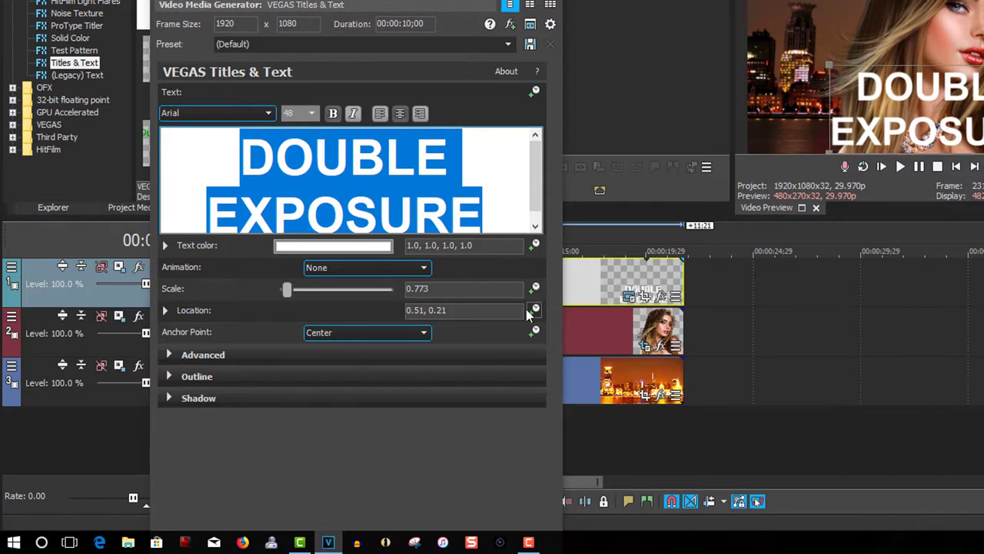
{"action": "left_click", "coordinate": [346, 248]}
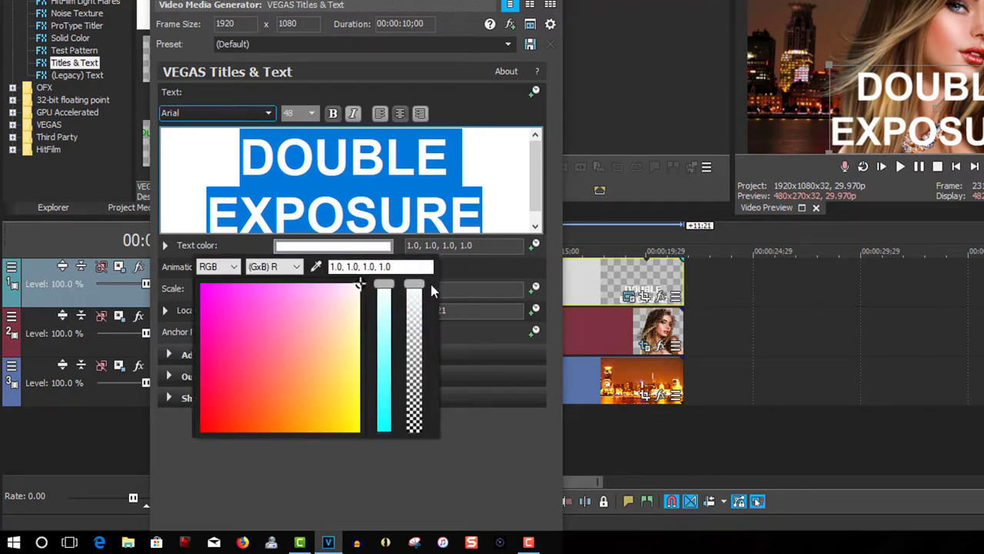
{"action": "left_click_drag", "start_coordinate": [415, 297], "coordinate": [430, 442]}
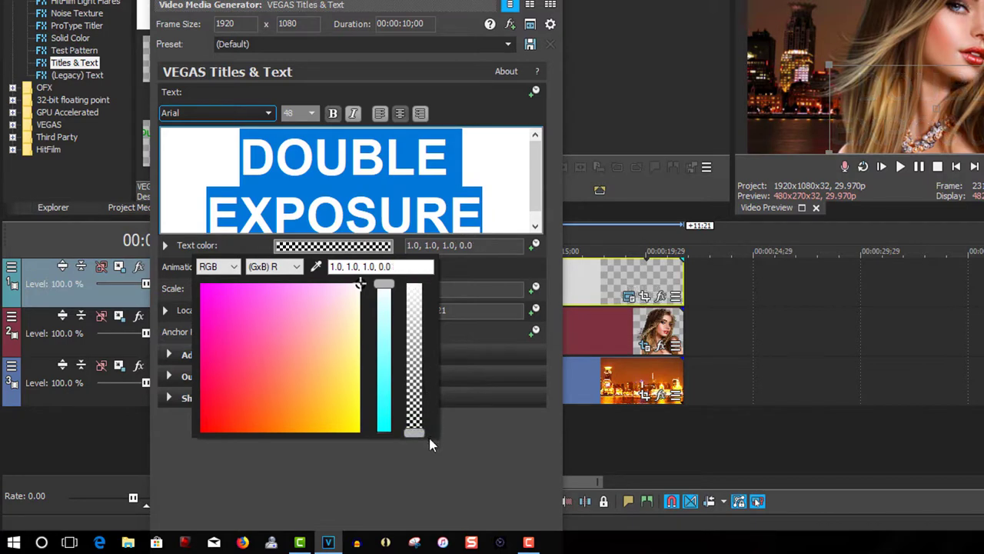
{"action": "left_click", "coordinate": [476, 438]}
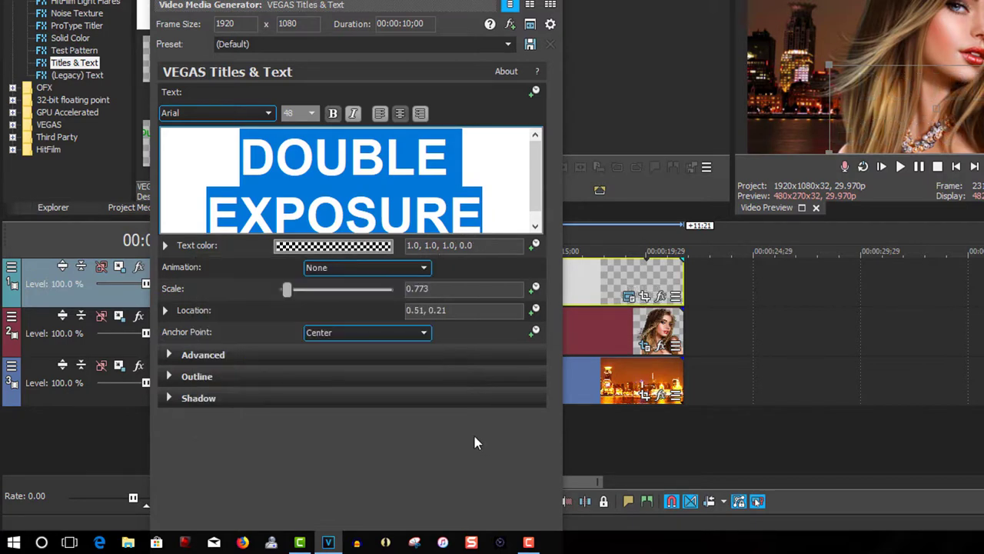
Give the title a white outline of width 4.218 and close the title settings.
{"action": "left_click", "coordinate": [169, 377]}
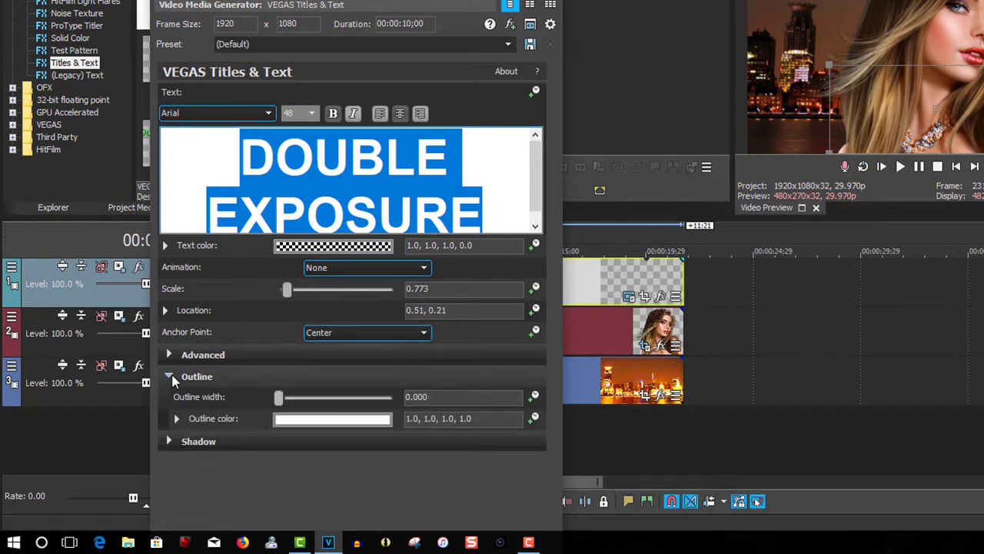
{"action": "left_click_drag", "start_coordinate": [283, 406], "coordinate": [331, 403]}
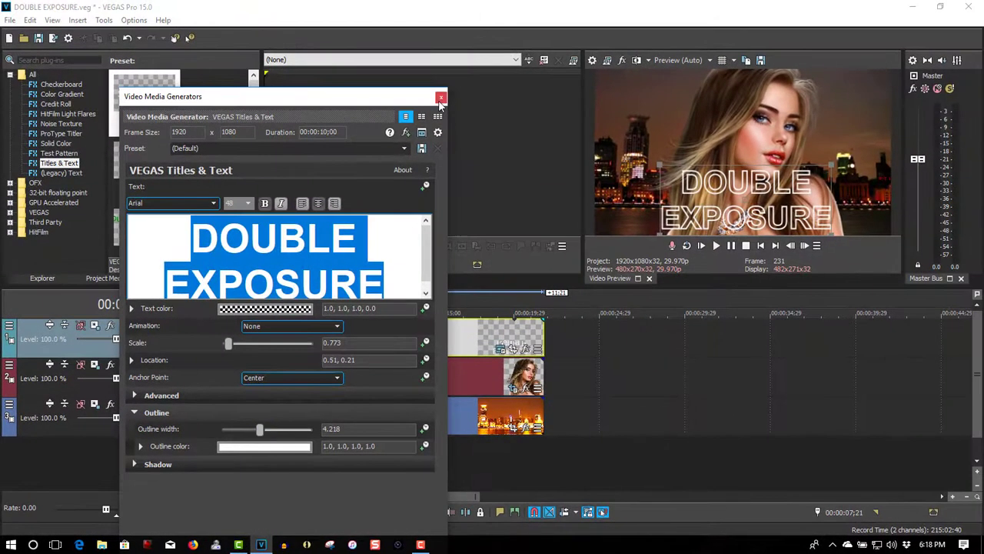
{"action": "left_click", "coordinate": [439, 100]}
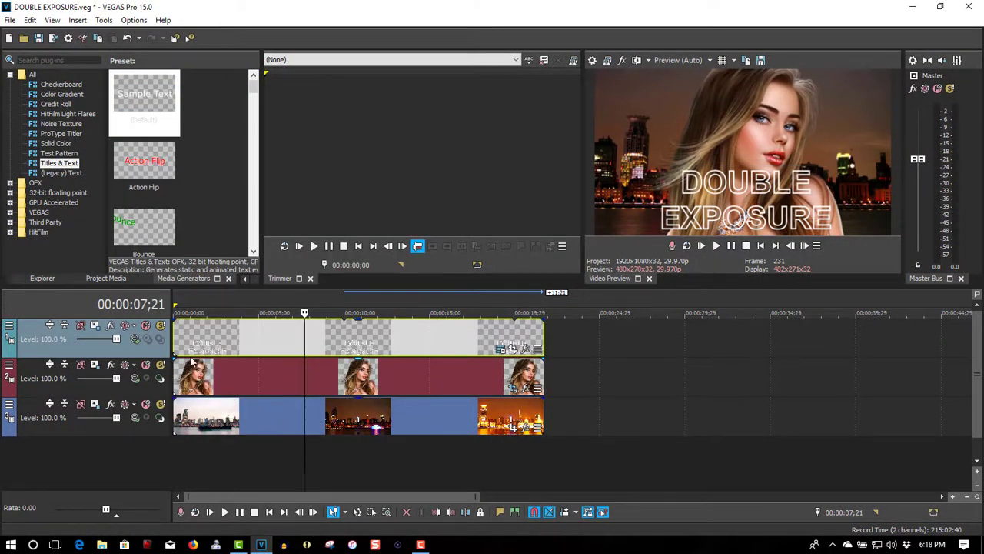
Set the headshot track's compositing mode to Multiply (Mask) and check the blend near 00:00:21;01.
{"action": "left_click", "coordinate": [135, 378]}
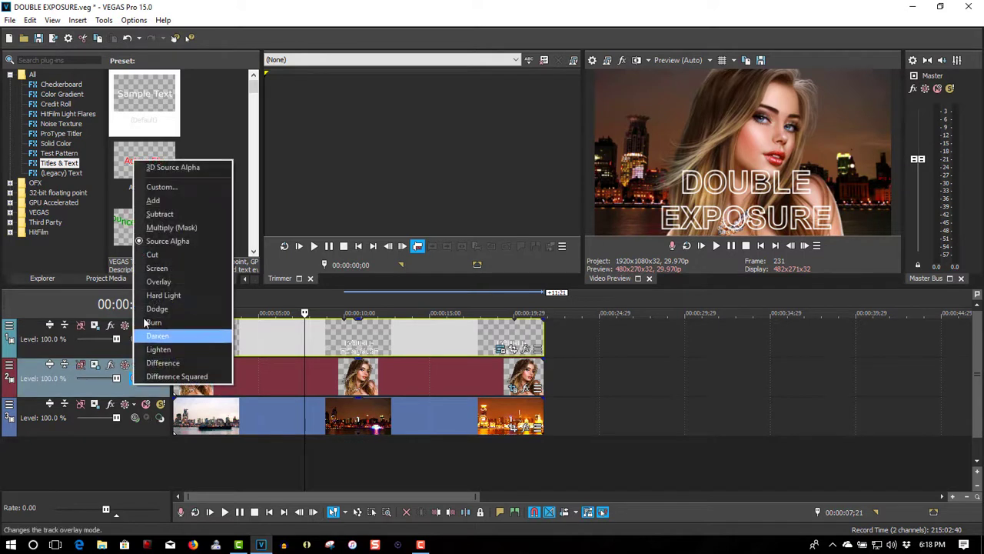
{"action": "left_click", "coordinate": [148, 229]}
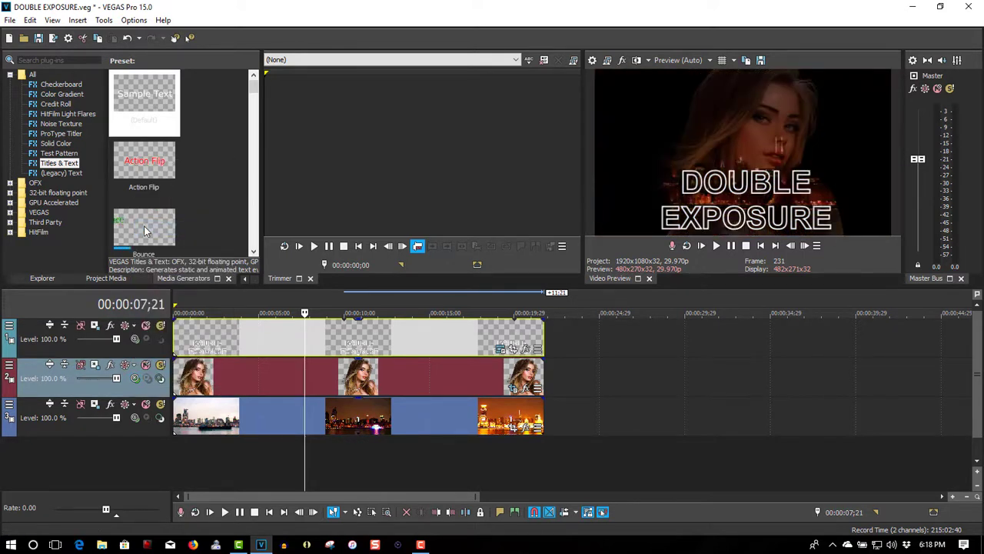
{"action": "left_click", "coordinate": [522, 310]}
{"action": "left_click", "coordinate": [530, 310]}
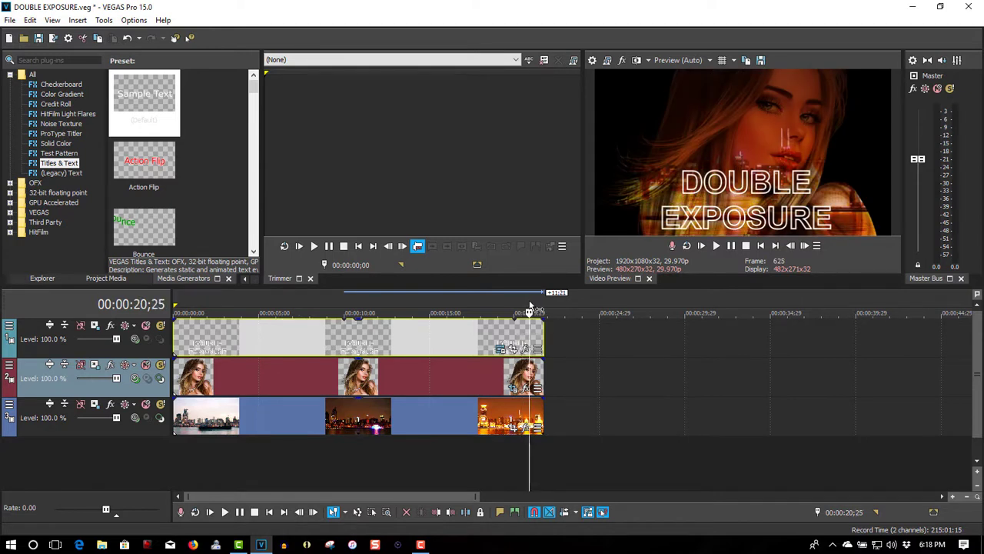
{"action": "left_click", "coordinate": [532, 307]}
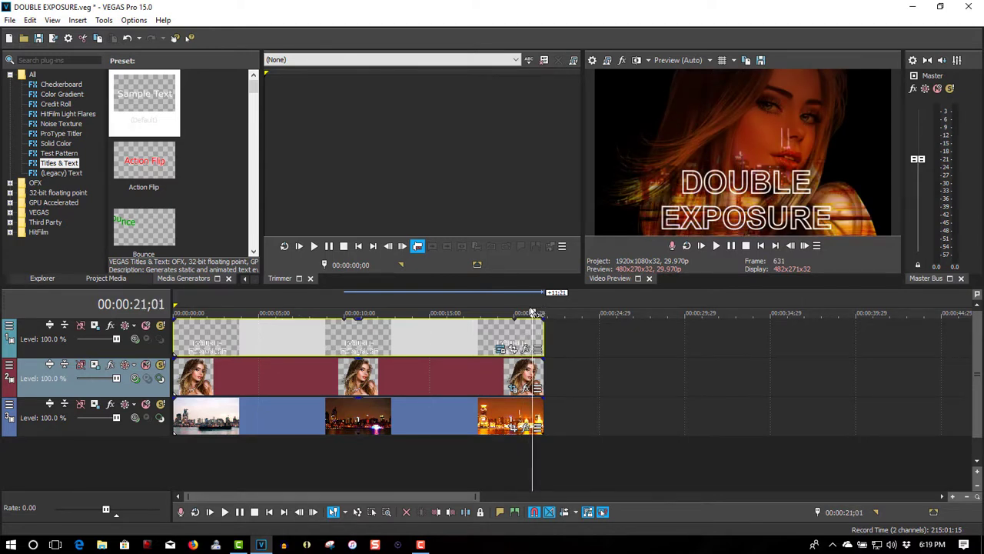
{"action": "left_click", "coordinate": [500, 349]}
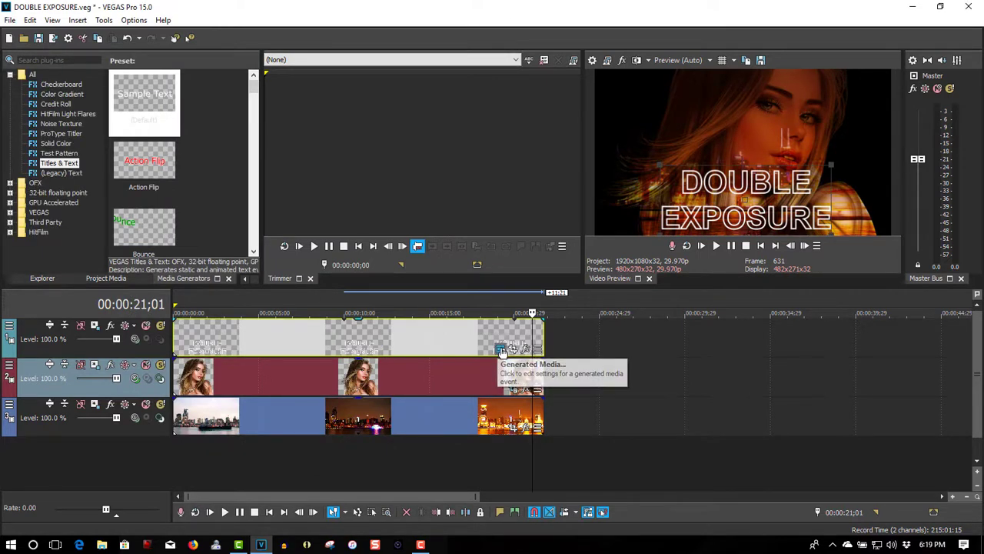
Eyedrop a tan (0.84, 0.62, 0.45) from the preview as the outline colour, then go to start.
{"action": "left_click", "coordinate": [501, 350]}
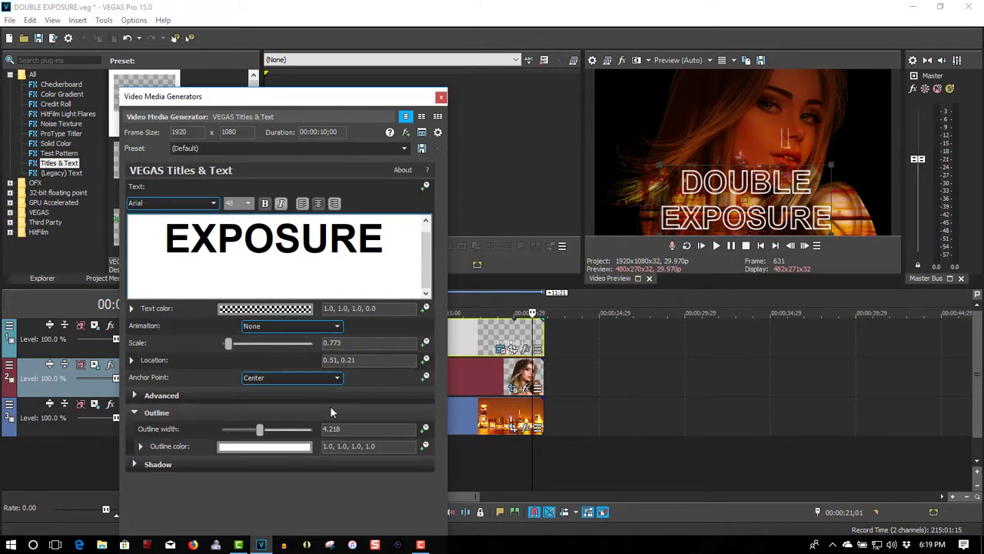
{"action": "left_click", "coordinate": [266, 448]}
{"action": "left_click", "coordinate": [265, 447]}
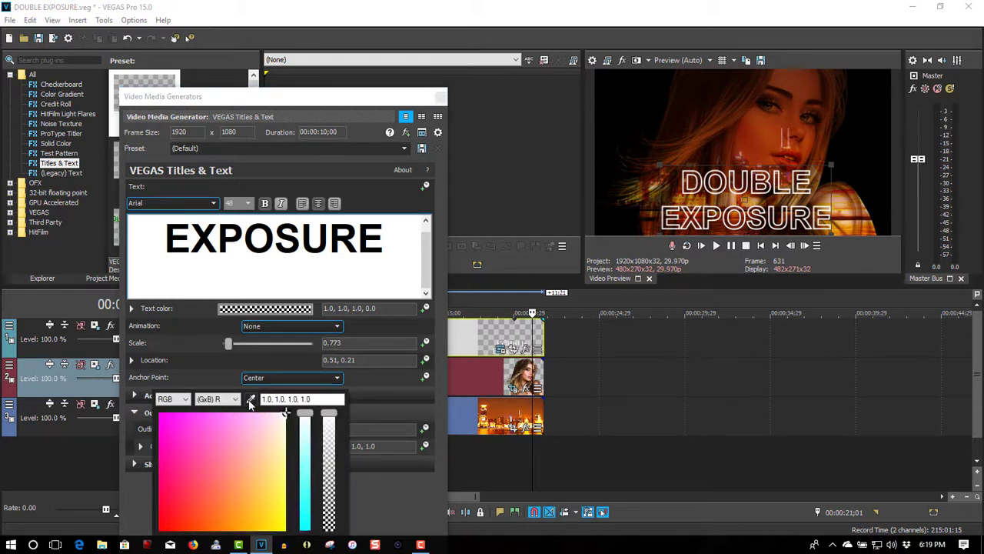
{"action": "left_click", "coordinate": [251, 401]}
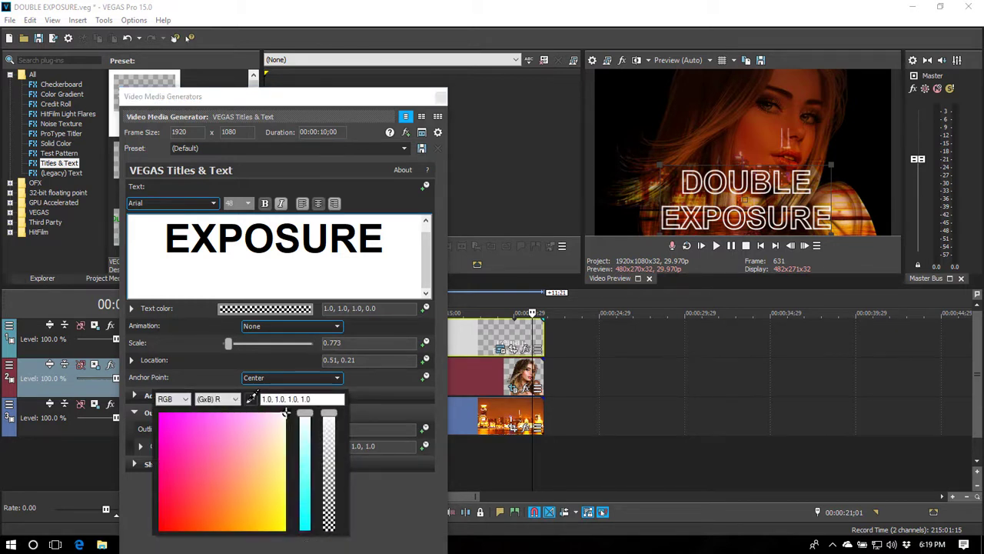
{"action": "left_click", "coordinate": [848, 197]}
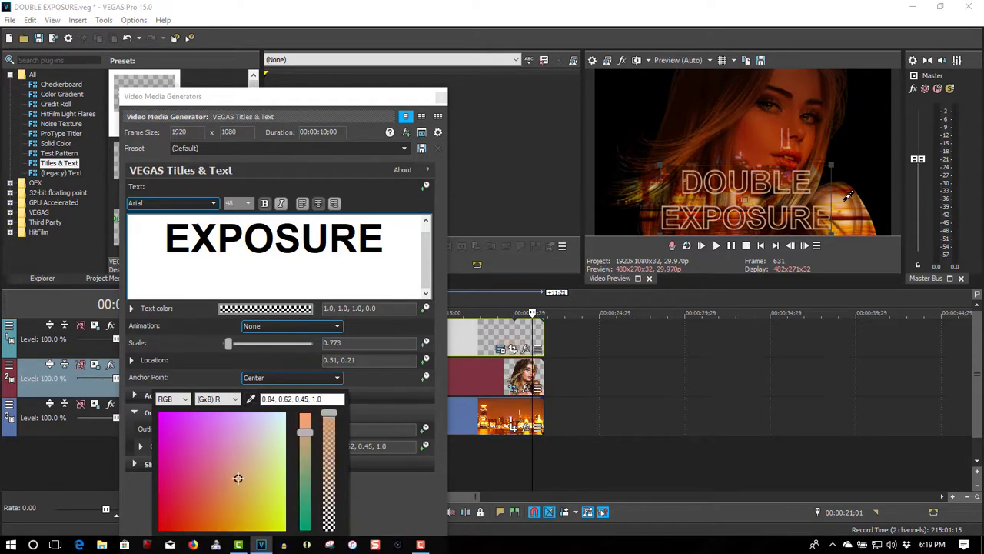
{"action": "left_click", "coordinate": [442, 100]}
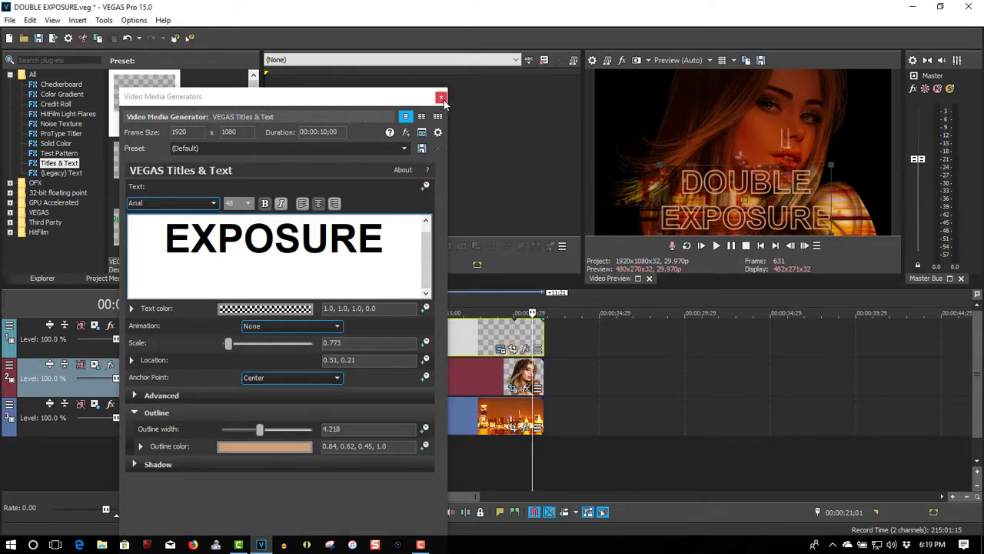
{"action": "left_click", "coordinate": [441, 98]}
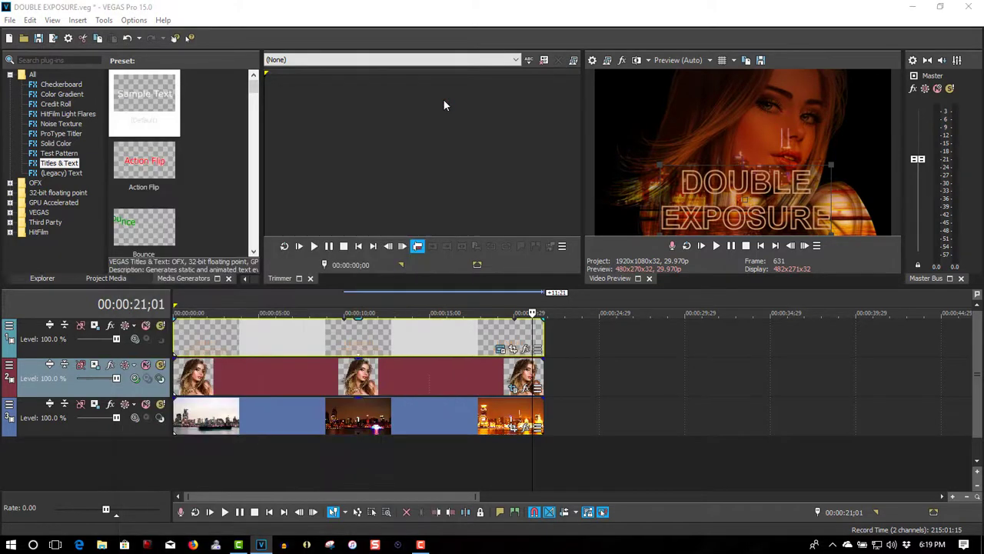
{"action": "left_click", "coordinate": [760, 246]}
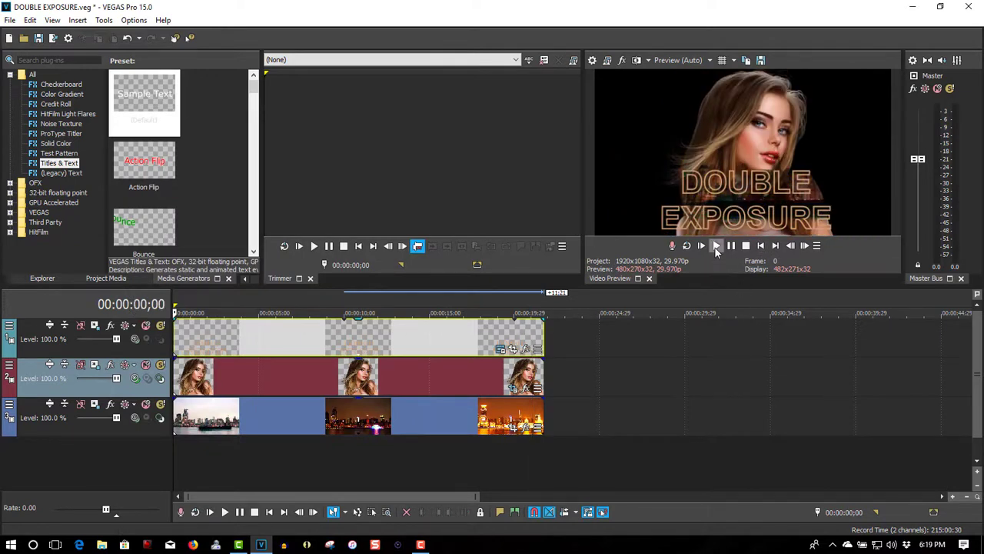